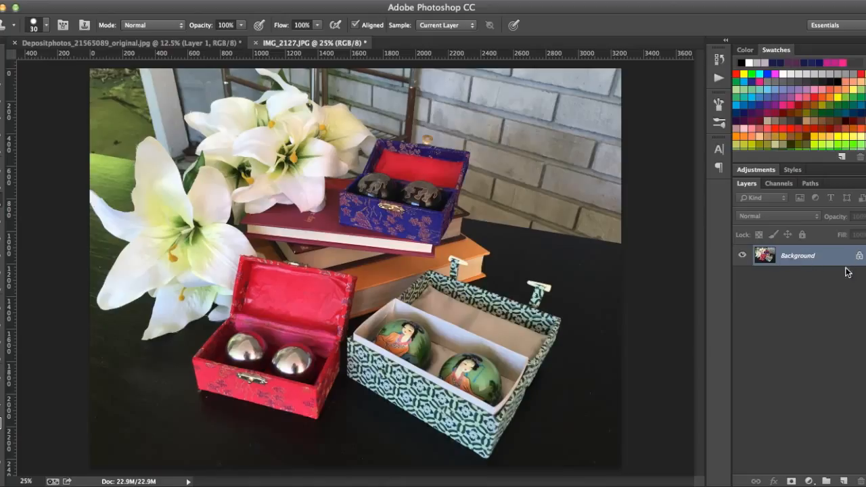
# Convert the Background layer into an editable layer, and lock all of Layer 0's attributes.
pyautogui.click(857, 257)
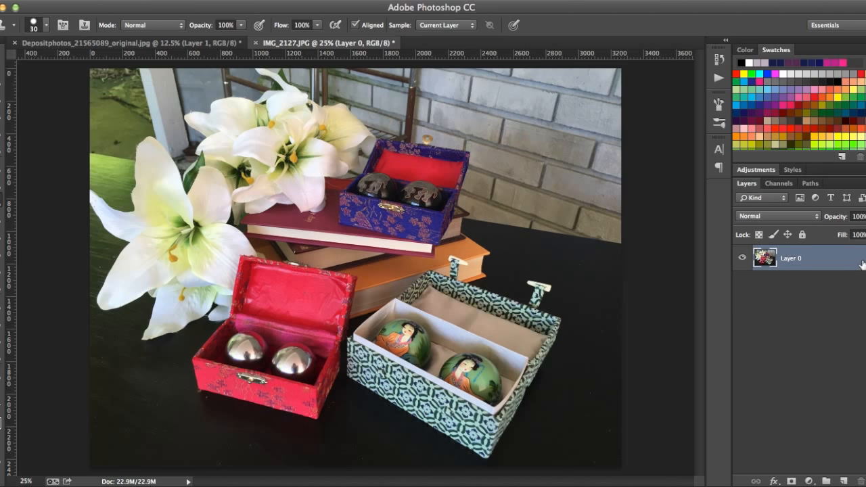
pyautogui.doubleClick(842, 262)
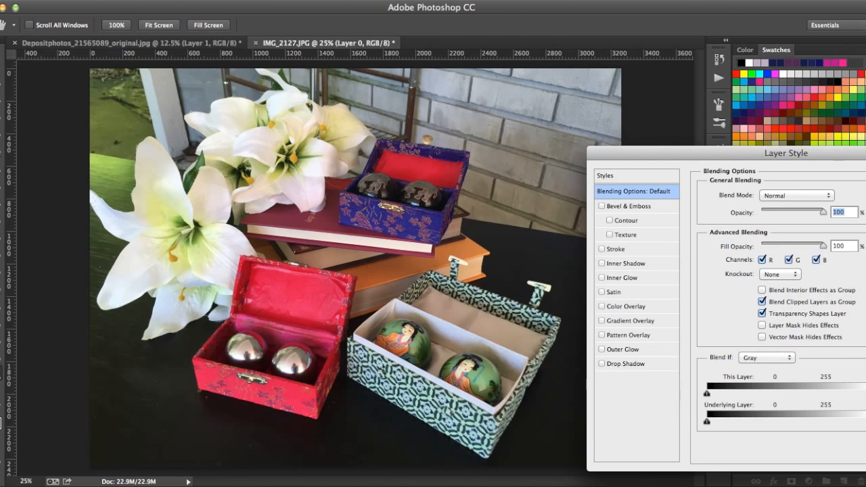
pyautogui.press('Escape')
pyautogui.click(802, 234)
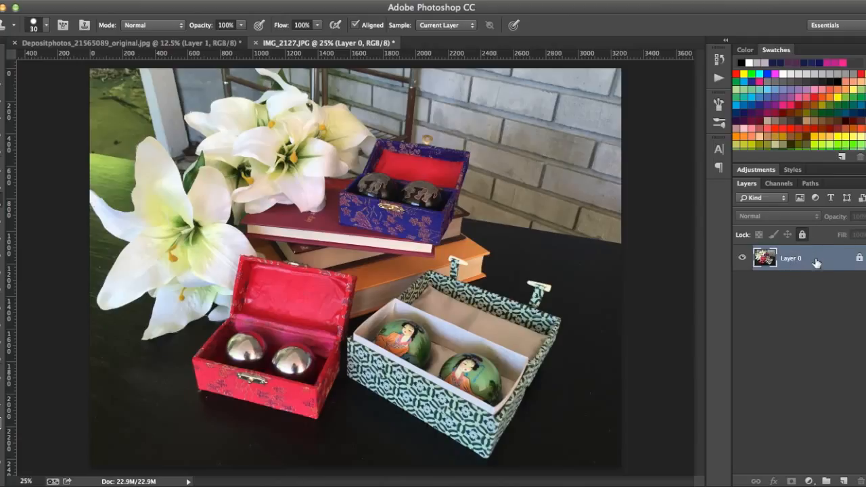
# Duplicate the locked Layer 0 twice, and delete the topmost duplicate.
pyautogui.press('super+j')
pyautogui.press('super+j')
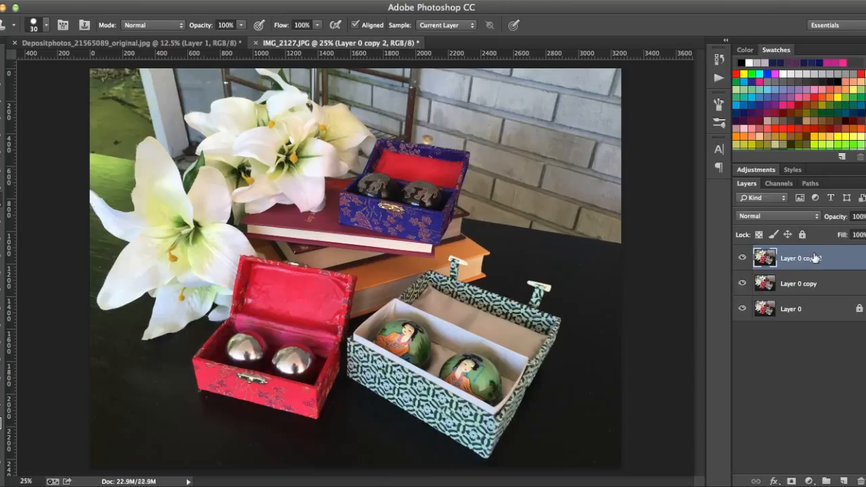
pyautogui.click(801, 311)
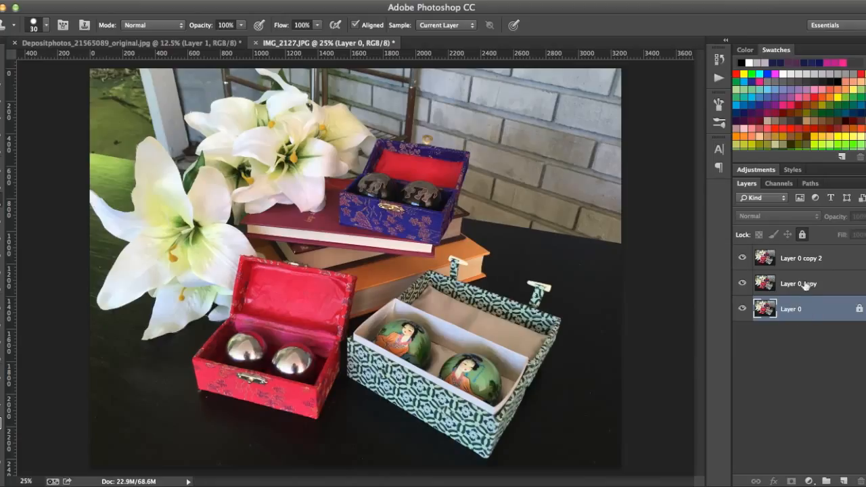
pyautogui.click(810, 285)
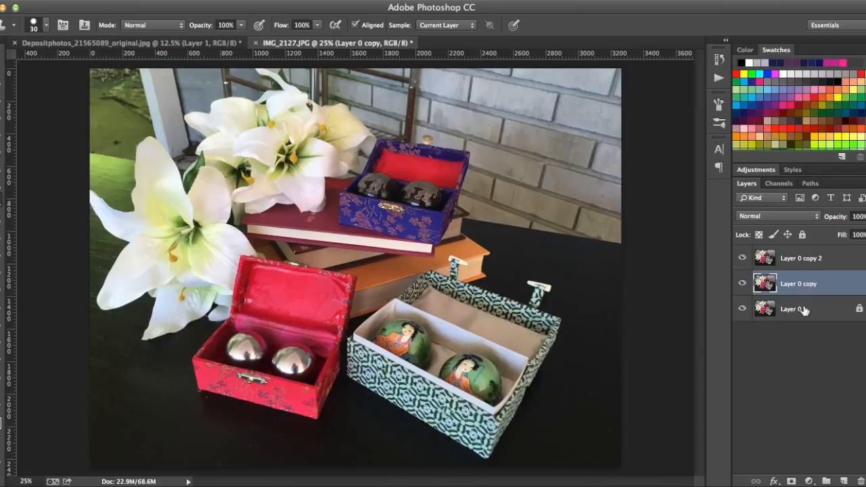
pyautogui.click(798, 265)
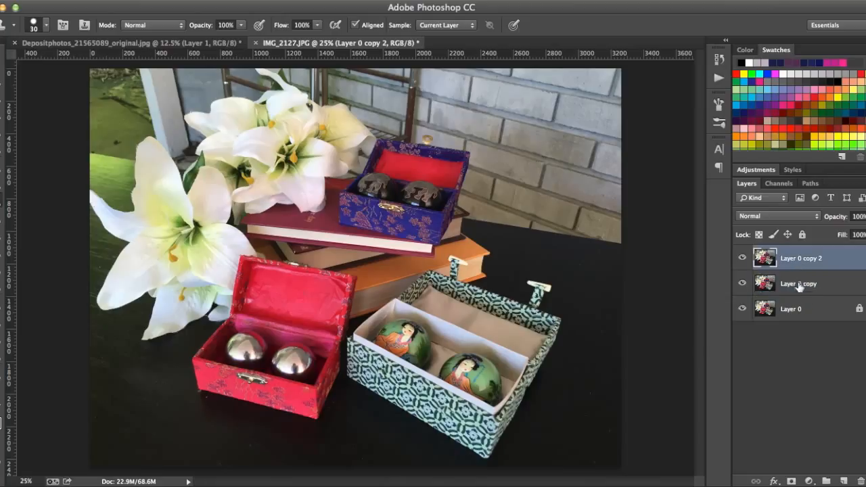
pyautogui.moveTo(815, 264); pyautogui.dragTo(859, 472)
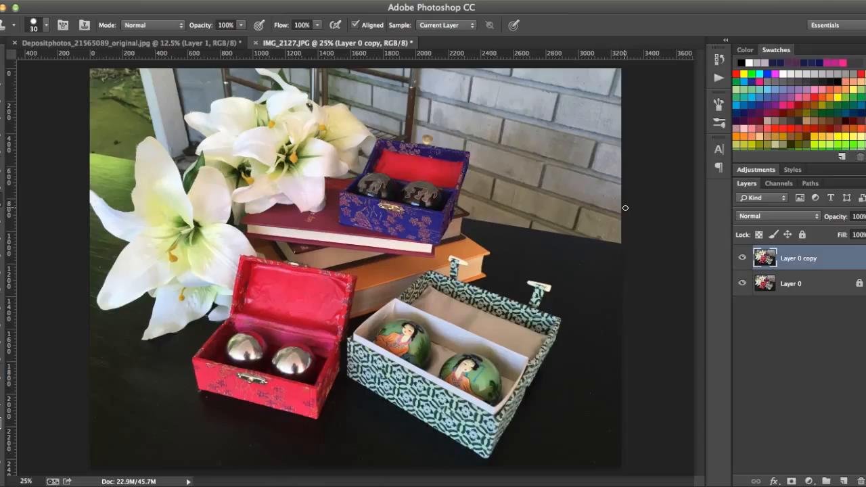
# Set the blend mode of Layer 0 copy to Soft Light.
pyautogui.click(815, 216)
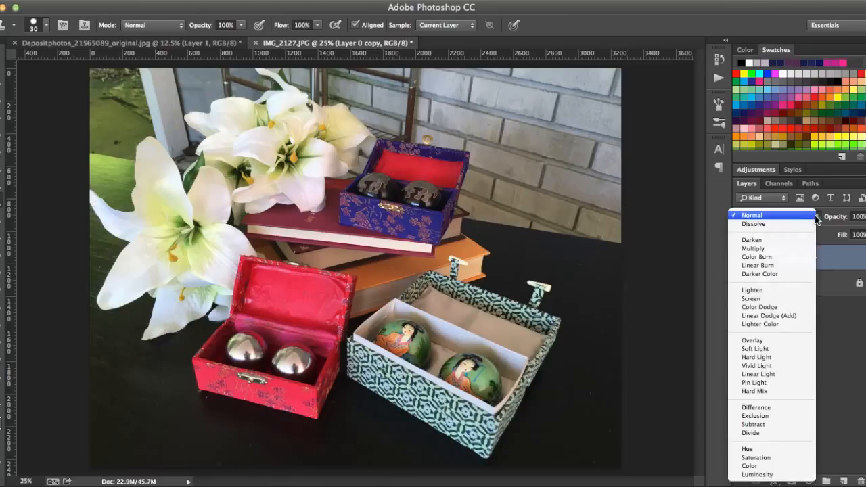
pyautogui.click(836, 308)
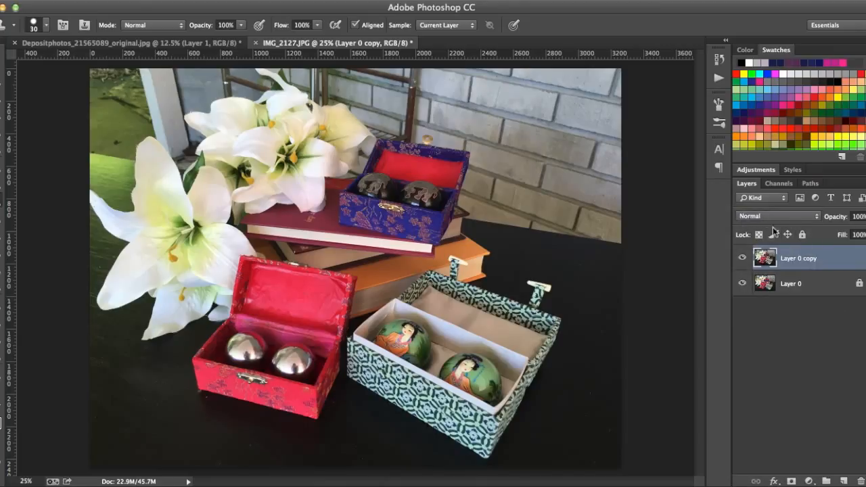
pyautogui.click(815, 215)
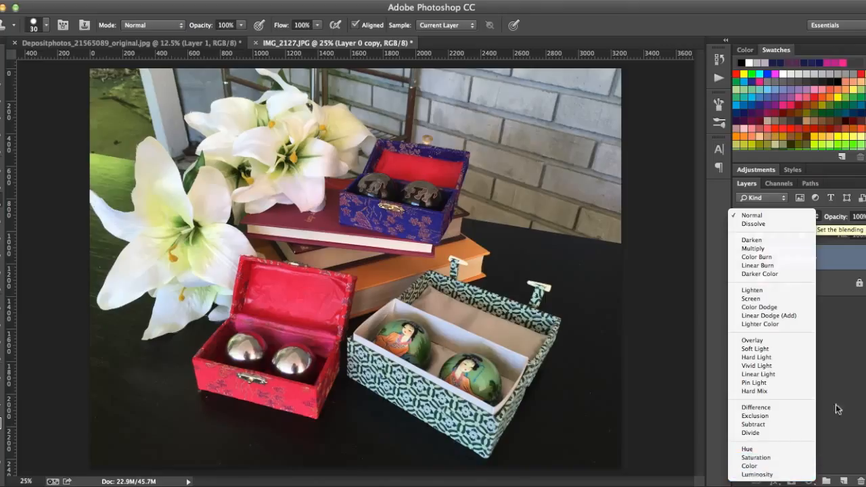
pyautogui.click(774, 351)
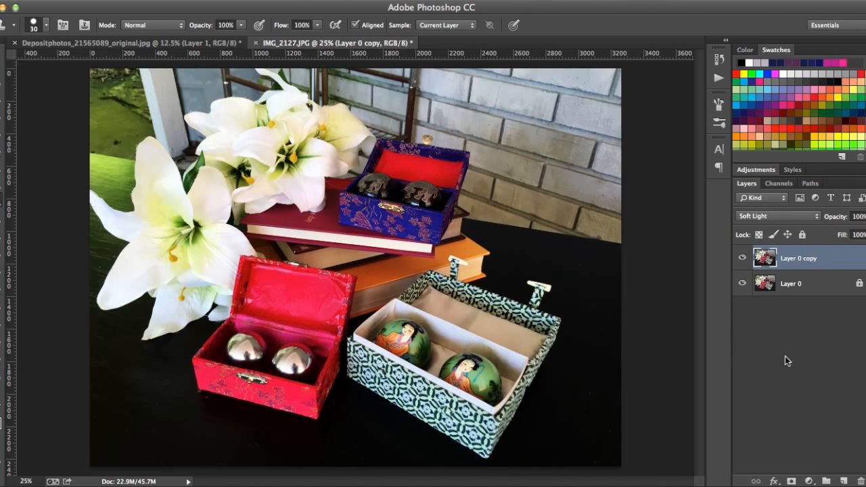
# Try the Hard Light blend mode on Layer 0 copy, and return the layer to Soft Light.
pyautogui.click(761, 216)
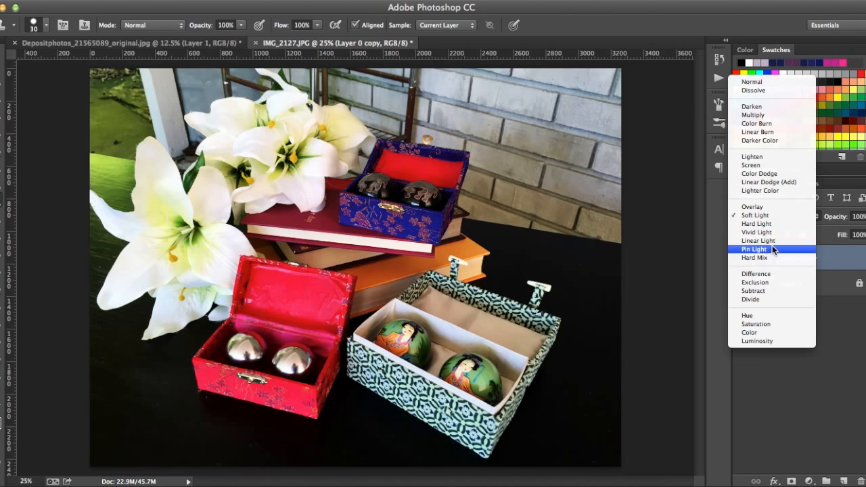
pyautogui.click(764, 224)
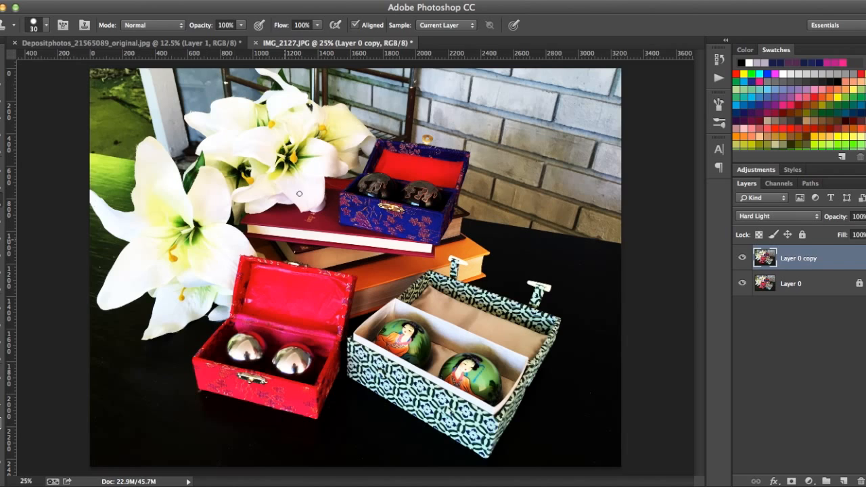
pyautogui.click(797, 218)
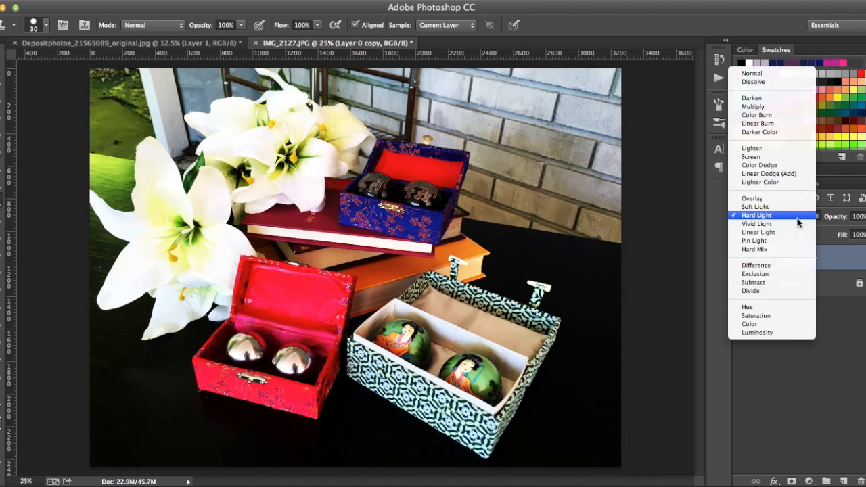
pyautogui.click(787, 207)
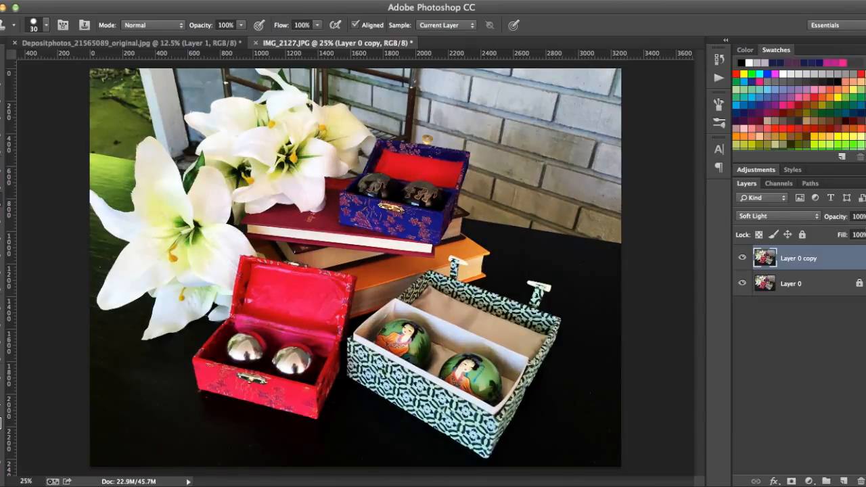
# Reduce the opacity of Layer 0 copy to 55% and deselect the layer.
pyautogui.click(865, 217)
pyautogui.moveTo(863, 231); pyautogui.dragTo(847, 231)
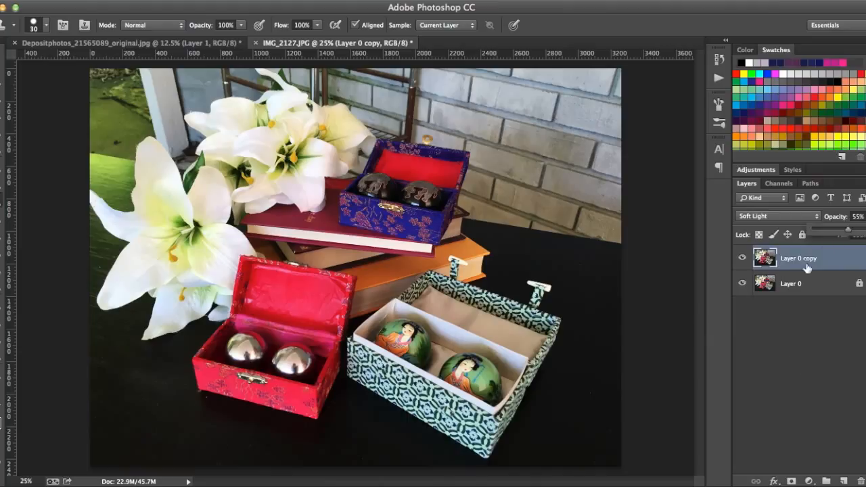
pyautogui.click(795, 368)
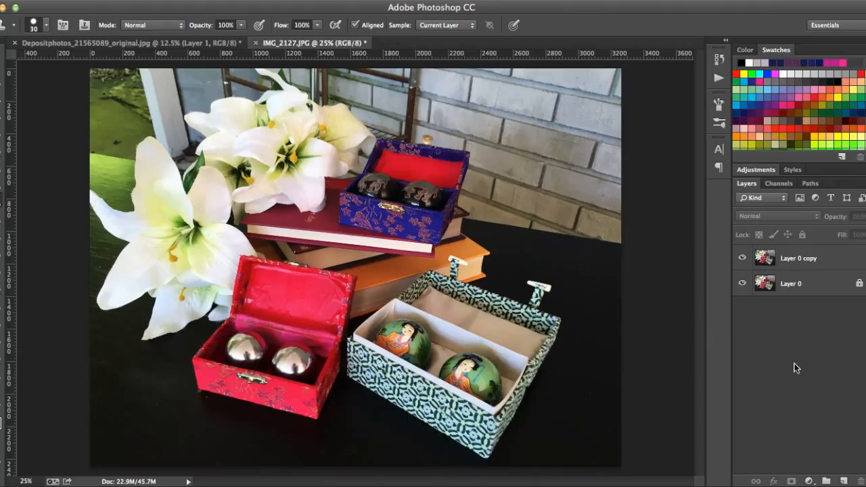
# Hide and show Layer 0 copy twice to compare the blended photo with the original.
pyautogui.click(741, 260)
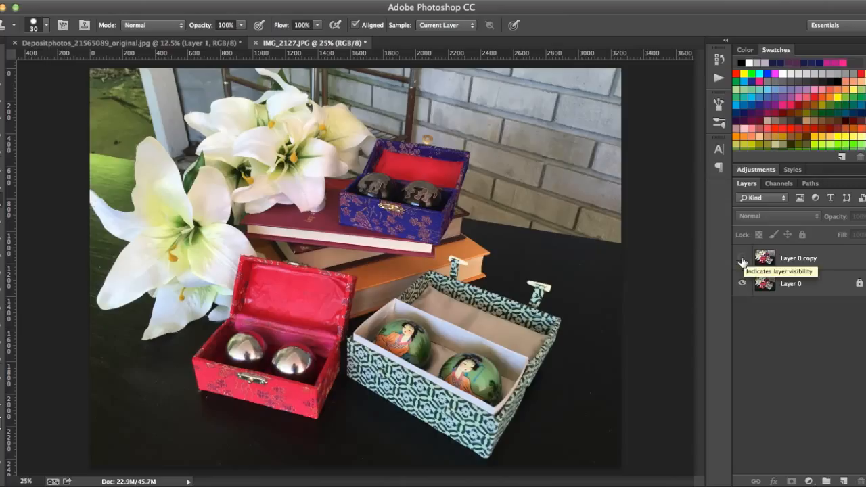
pyautogui.click(742, 260)
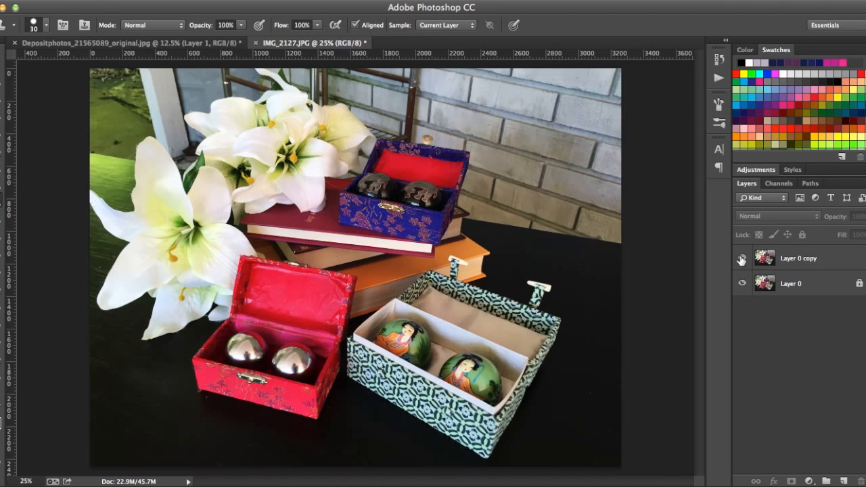
pyautogui.click(741, 261)
pyautogui.click(742, 261)
# Select Layer 0 copy and try the Vivid Light blend mode on it.
pyautogui.click(797, 286)
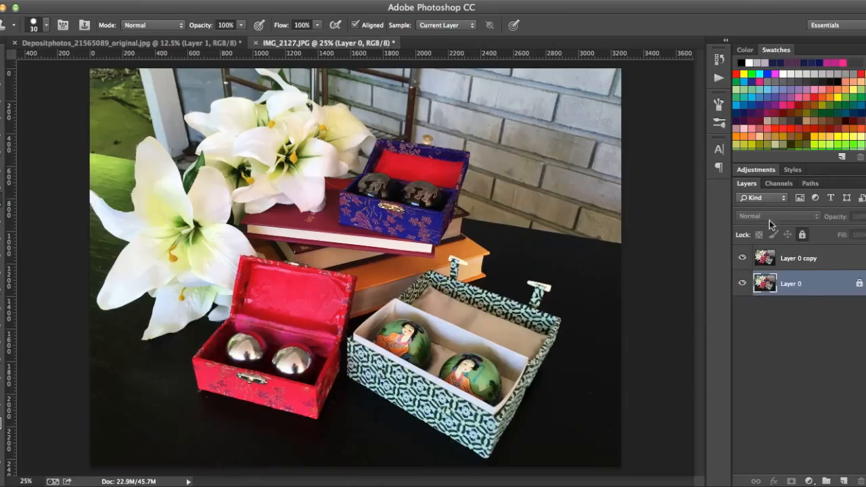
pyautogui.click(790, 257)
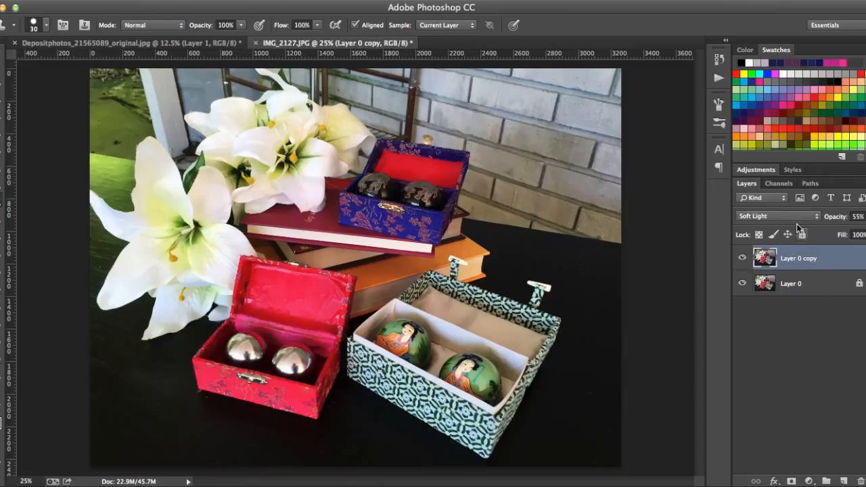
pyautogui.click(798, 218)
pyautogui.click(788, 232)
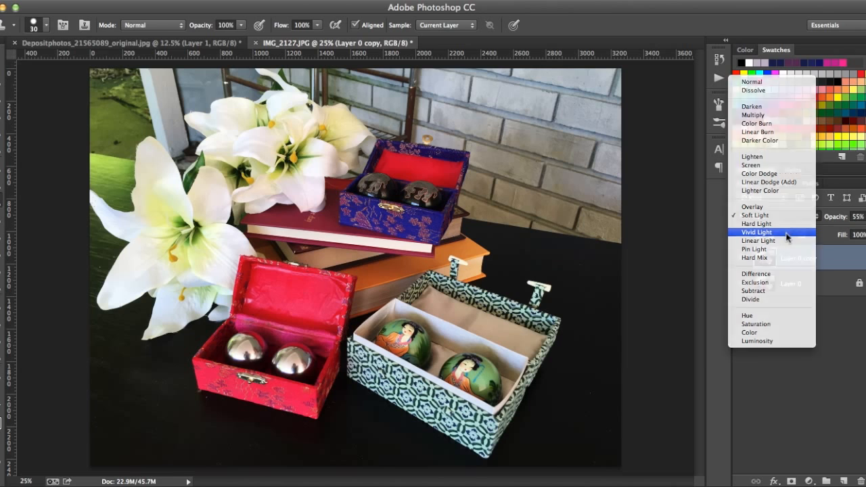
# Set Layer 0 copy to the Multiply blend mode and raise its opacity to 100%.
pyautogui.click(790, 218)
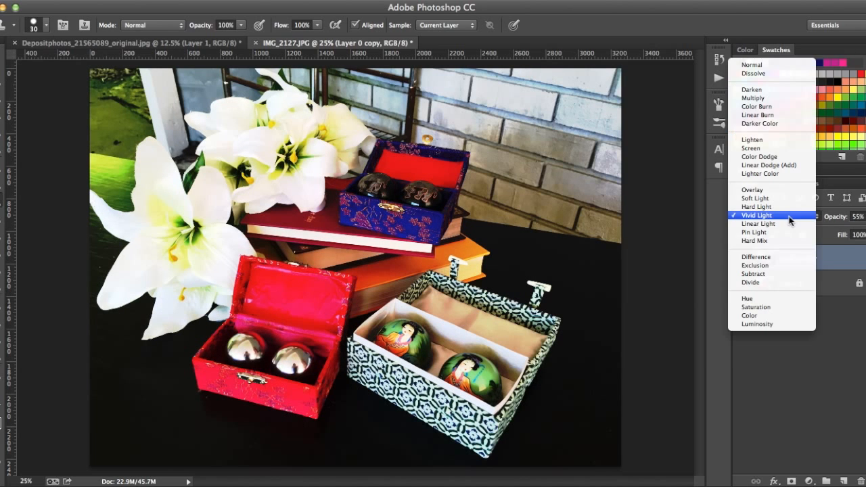
pyautogui.click(768, 100)
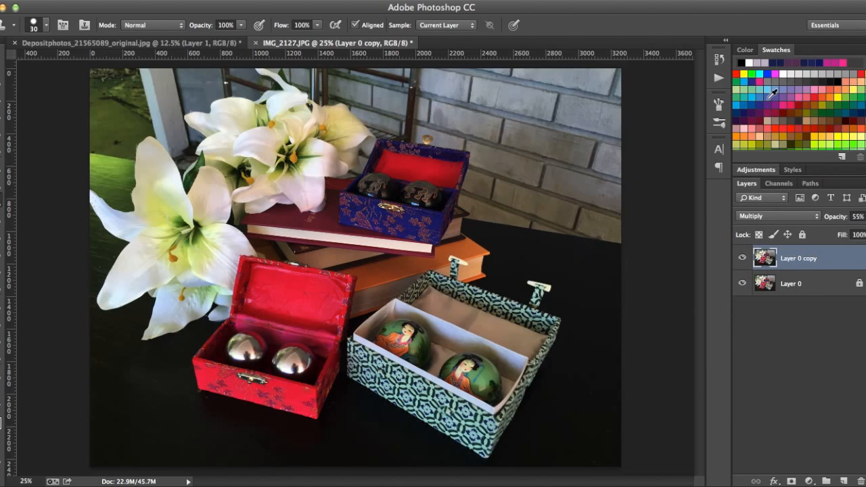
pyautogui.click(763, 213)
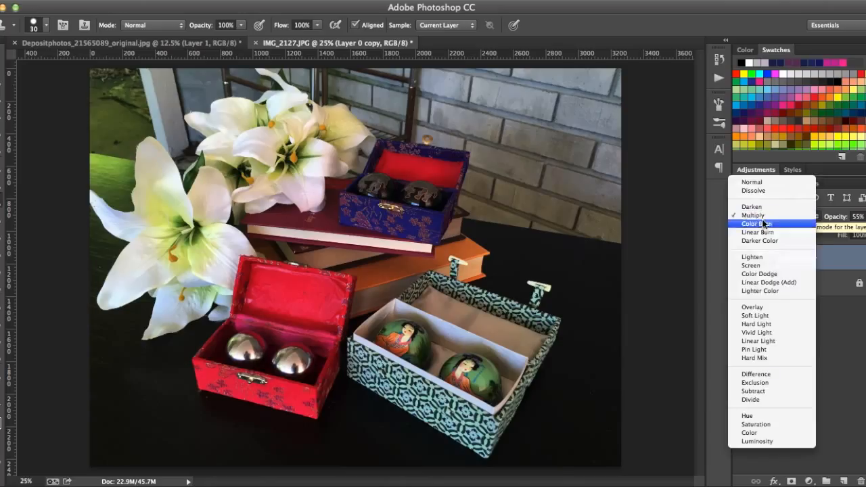
pyautogui.click(762, 216)
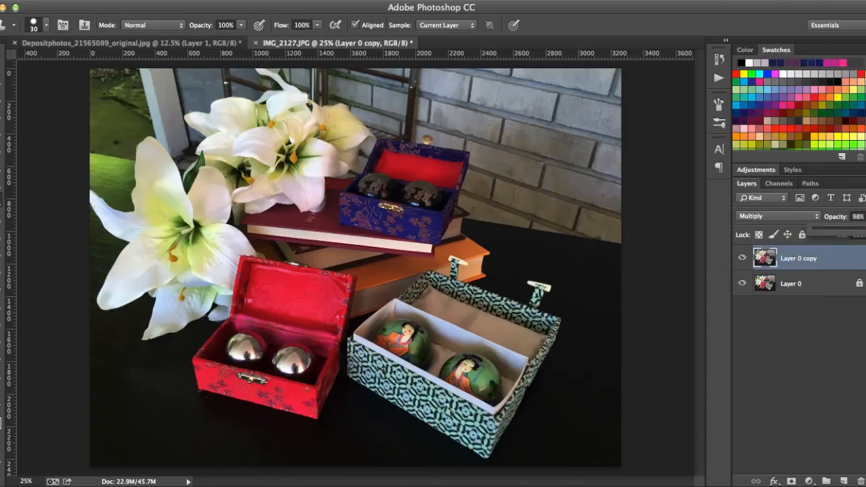
pyautogui.moveTo(851, 232); pyautogui.dragTo(865, 232)
# Try the Color Burn and Exclusion blend modes in turn on Layer 0 copy.
pyautogui.click(813, 215)
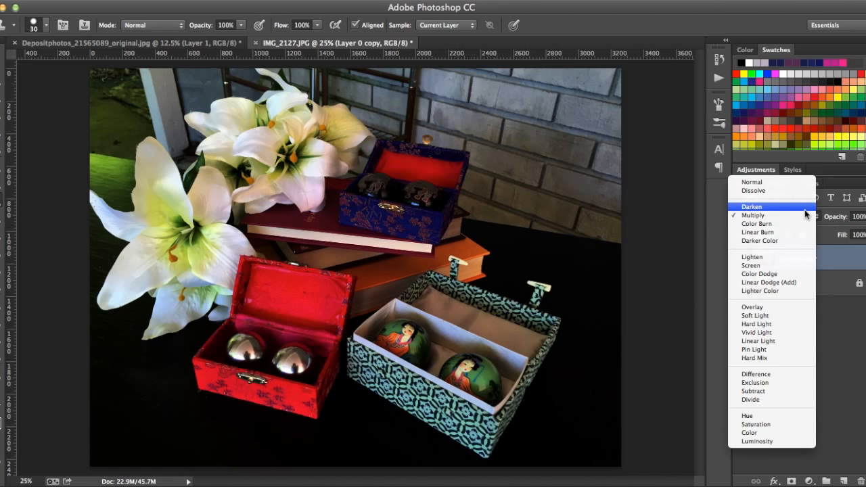
pyautogui.click(756, 223)
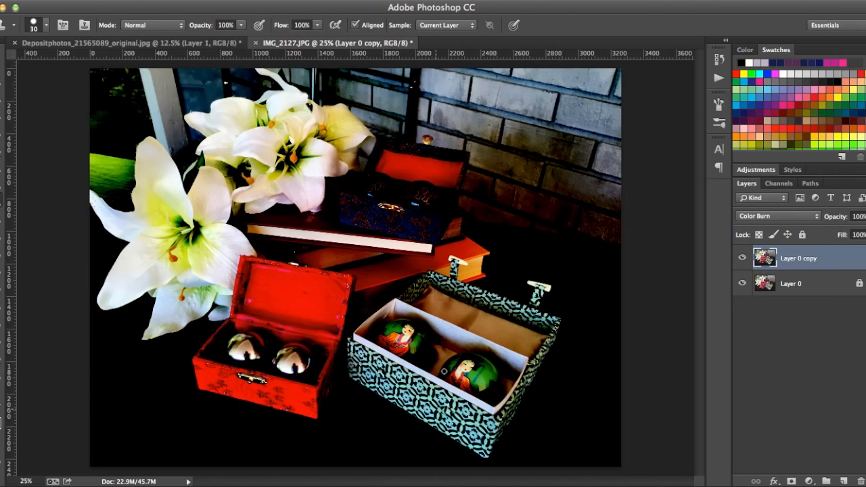
pyautogui.click(772, 216)
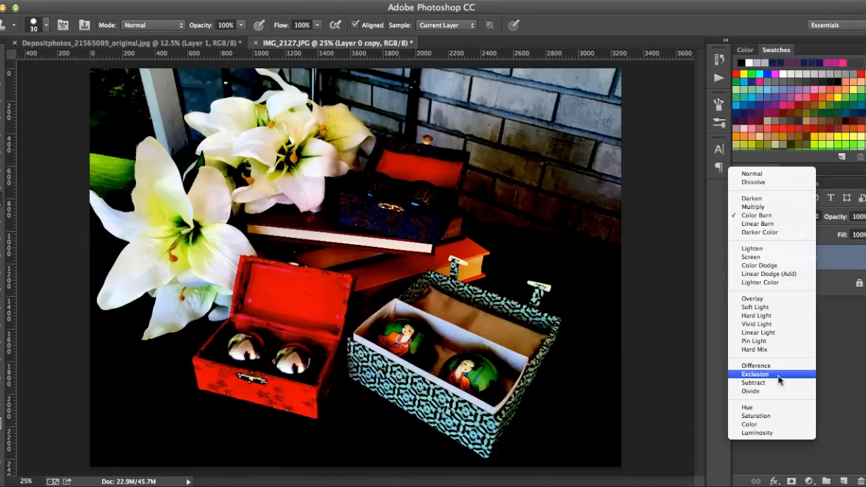
pyautogui.press('Escape')
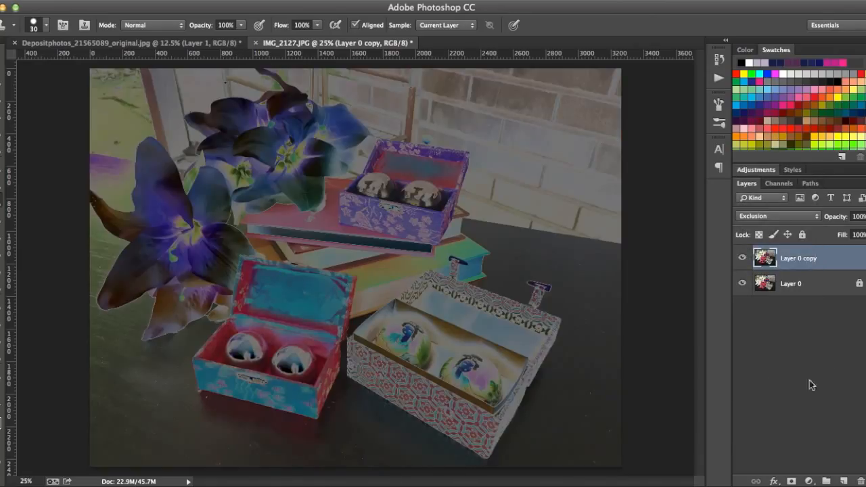
# Try the Subtract, Divide and Difference blend modes in turn on Layer 0 copy.
pyautogui.click(750, 215)
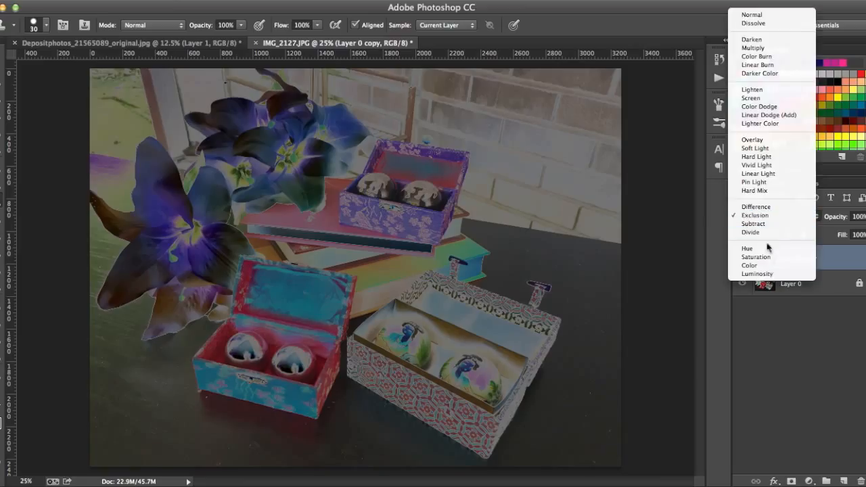
pyautogui.click(765, 226)
pyautogui.click(763, 217)
pyautogui.click(760, 222)
pyautogui.click(761, 215)
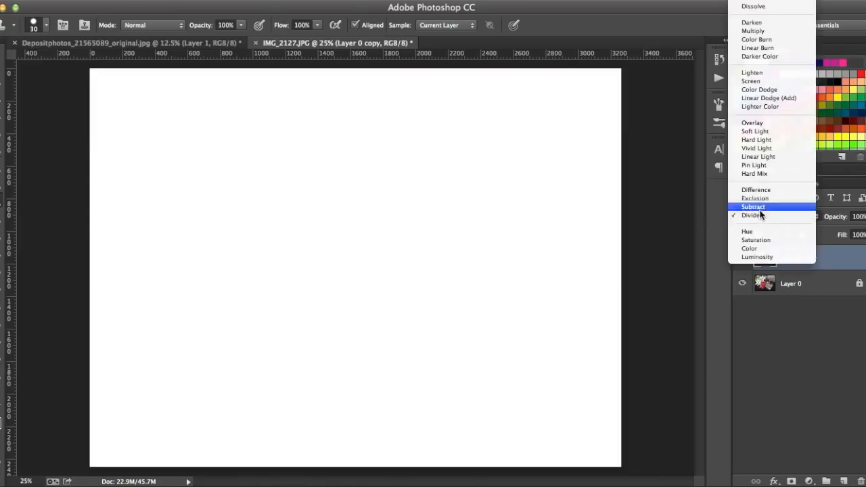
pyautogui.click(760, 192)
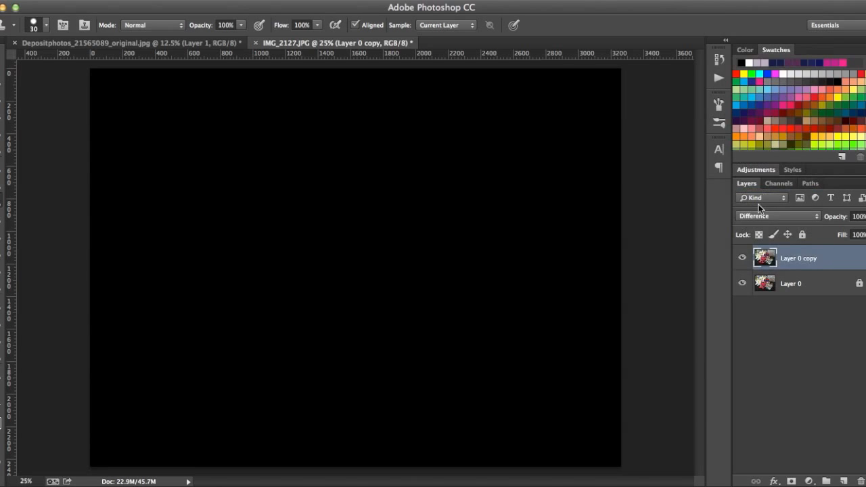
# Set the blend mode of Layer 0 copy to Hue.
pyautogui.click(757, 217)
pyautogui.click(763, 258)
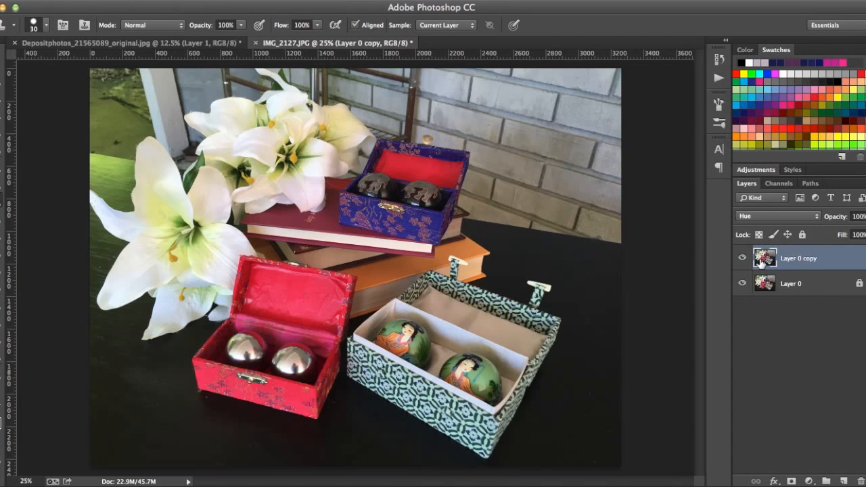
# Hide and show Layer 0 copy repeatedly to compare the Hue blend with the original photo.
pyautogui.click(743, 258)
pyautogui.click(743, 258)
pyautogui.click(742, 258)
pyautogui.click(743, 258)
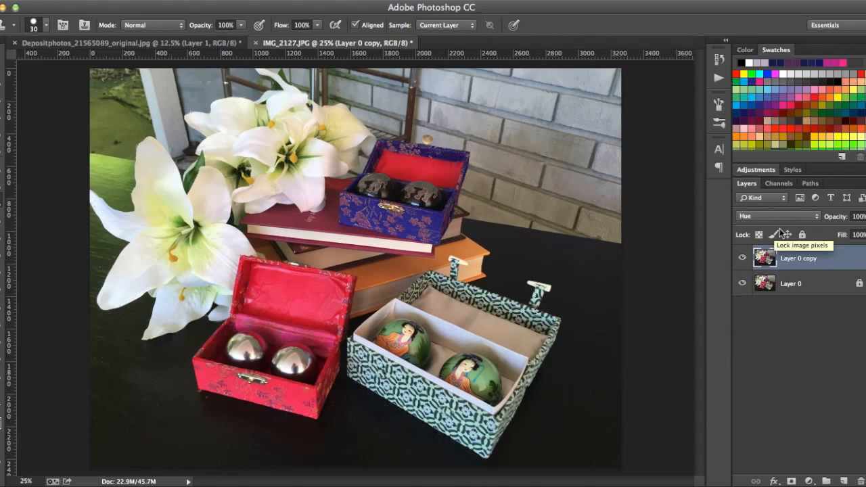
# Try the Saturation, Color and Screen blend modes in turn on Layer 0 copy, then return it to Normal.
pyautogui.click(803, 219)
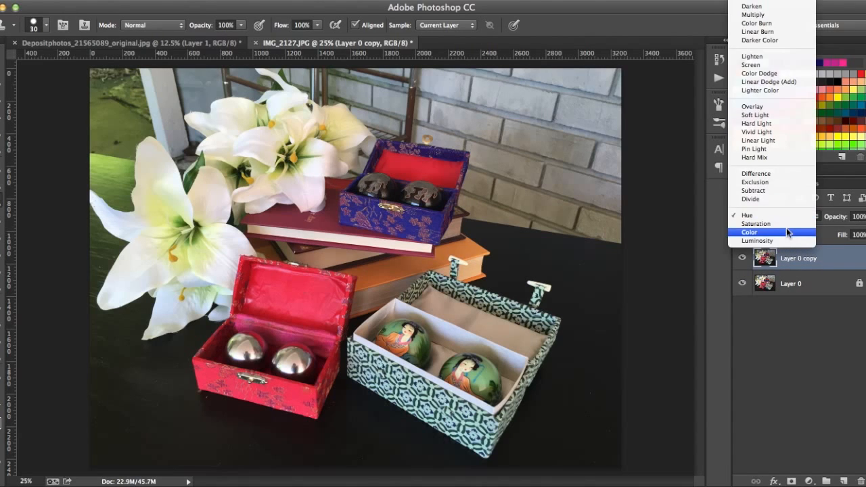
pyautogui.click(786, 225)
pyautogui.click(787, 211)
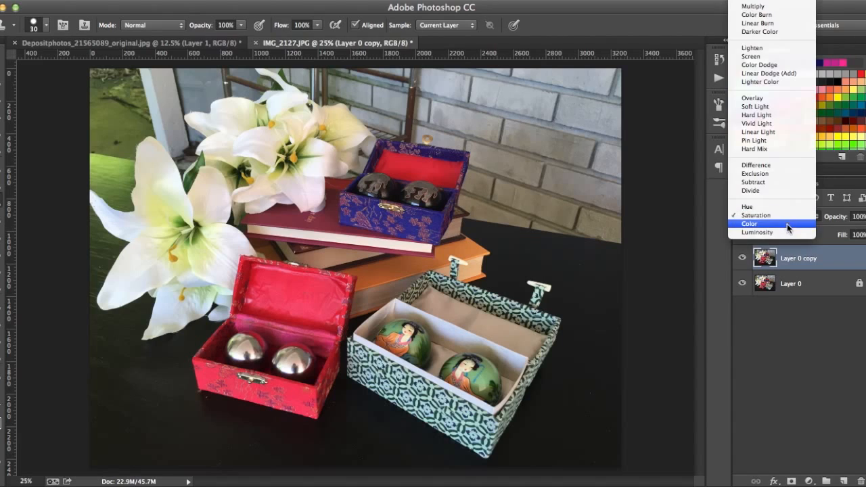
pyautogui.click(785, 226)
pyautogui.click(780, 219)
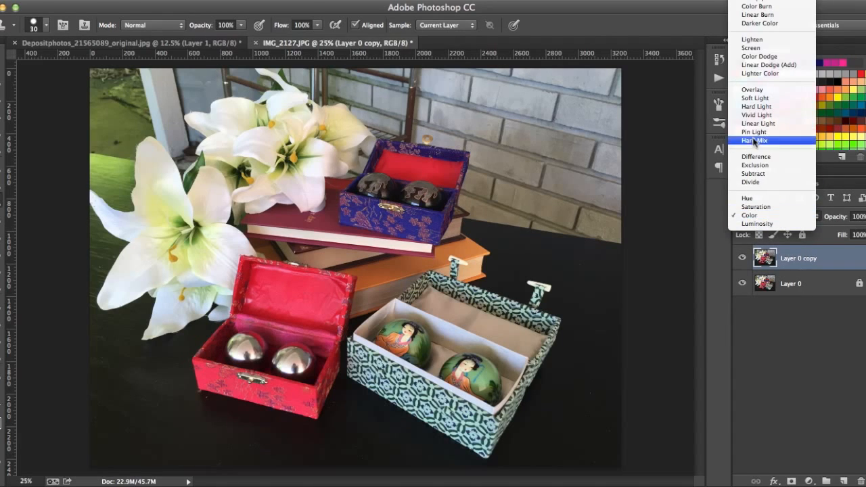
pyautogui.click(770, 49)
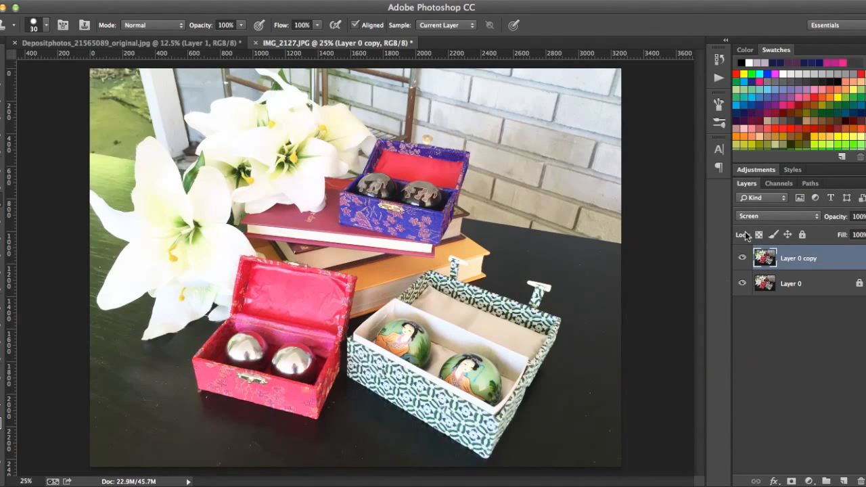
pyautogui.click(759, 215)
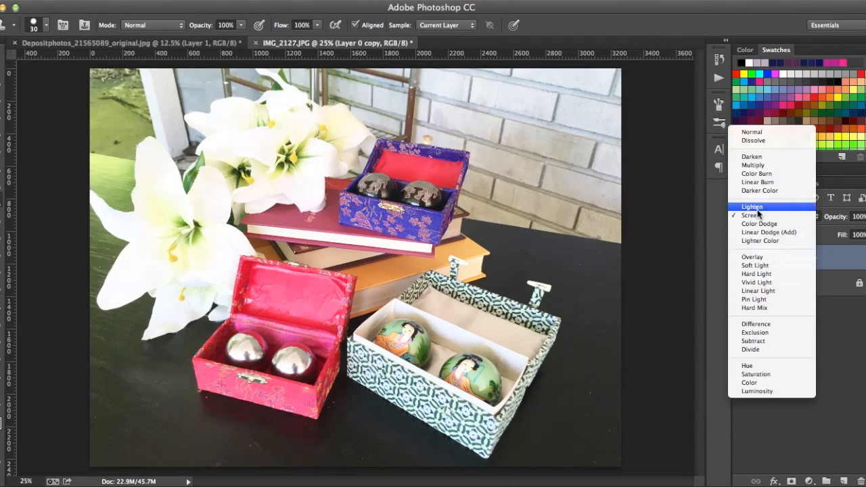
pyautogui.click(757, 132)
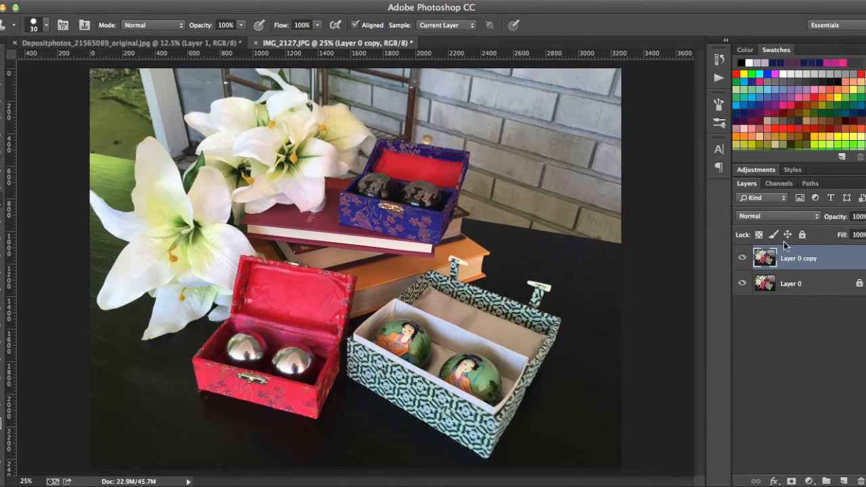
# Set Layer 0 copy to the Soft Light blend mode and lower its opacity to 64%.
pyautogui.click(796, 215)
pyautogui.click(781, 349)
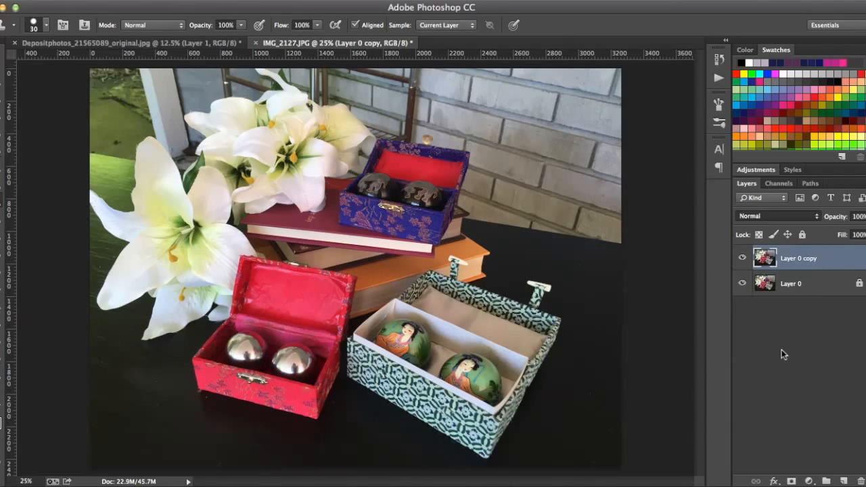
pyautogui.click(865, 216)
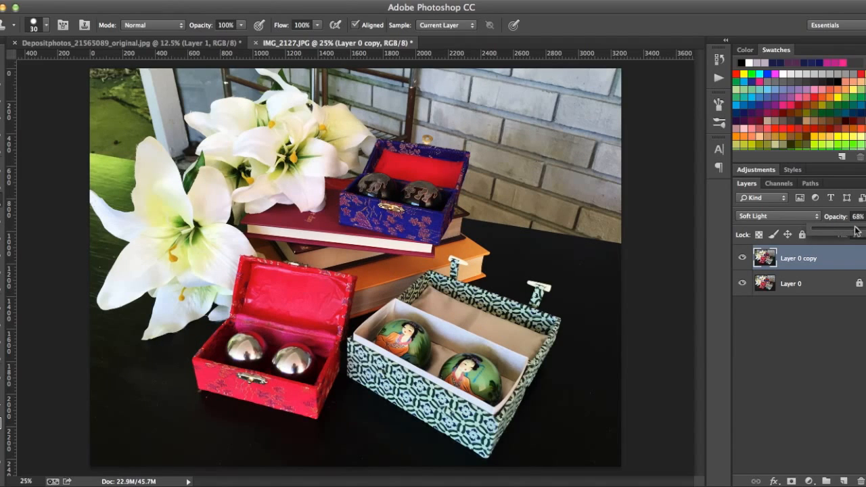
# Select Layer 0 and toggle the visibility of Layer 0 copy to compare the Soft Light effect with the original.
pyautogui.click(823, 283)
pyautogui.click(742, 259)
pyautogui.click(742, 260)
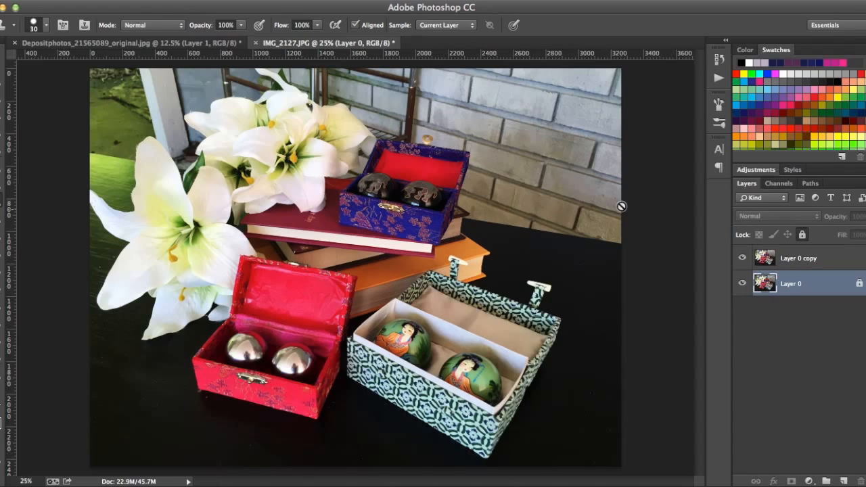
# Select Layer 0 copy and set its blend mode back to Normal.
pyautogui.click(803, 259)
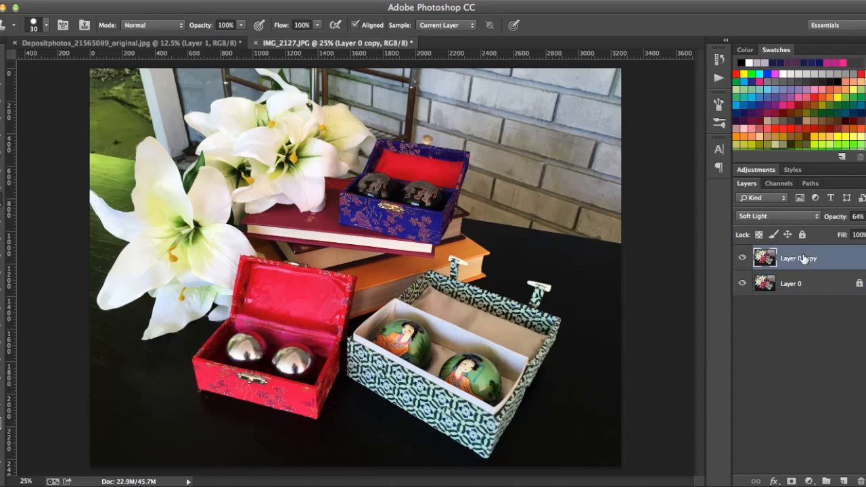
pyautogui.click(798, 215)
pyautogui.press('Escape')
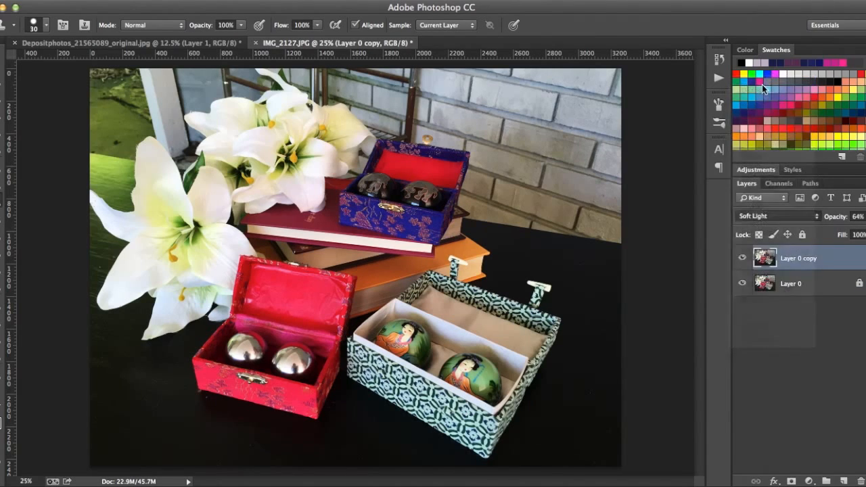
pyautogui.hotkey('shift', 'alt', 'n')
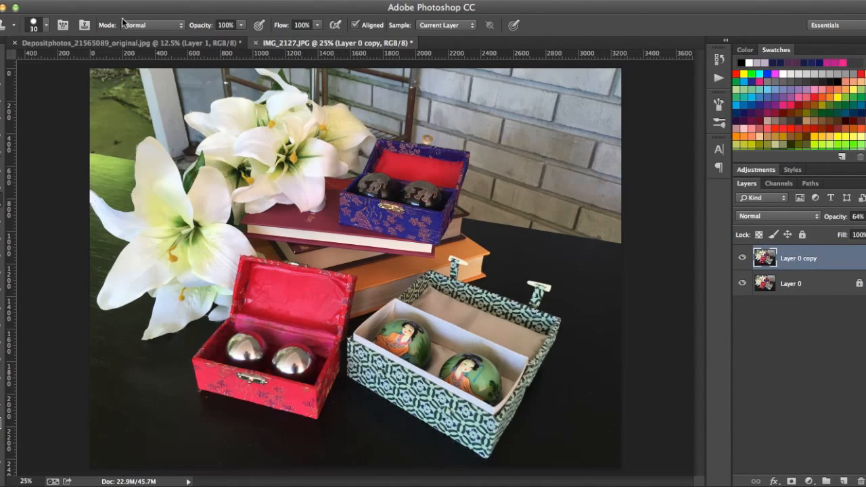